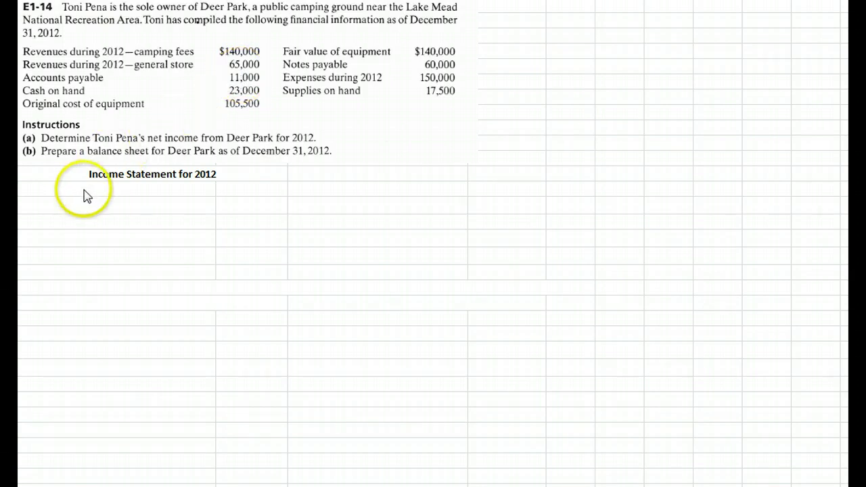
Step: Set the font color of the hidden camping fees and general store revenue rows in the Income Statement to black
{"action": "left_click_drag", "start_coordinate": [83, 189], "coordinate": [300, 192]}
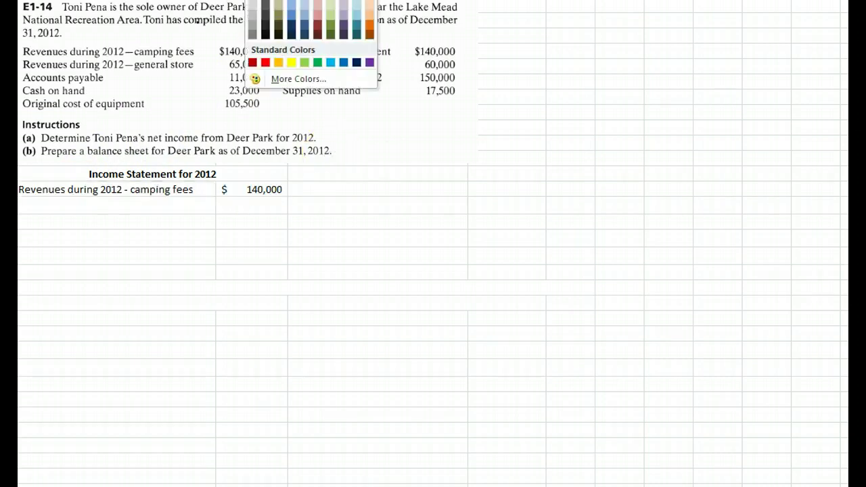
{"action": "left_click", "coordinate": [697, 139]}
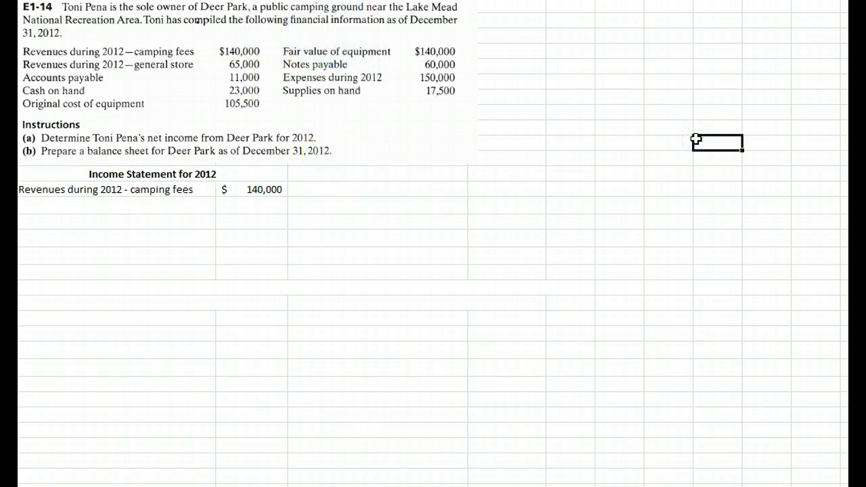
{"action": "left_click", "coordinate": [65, 206]}
{"action": "left_click_drag", "start_coordinate": [237, 216], "coordinate": [245, 216]}
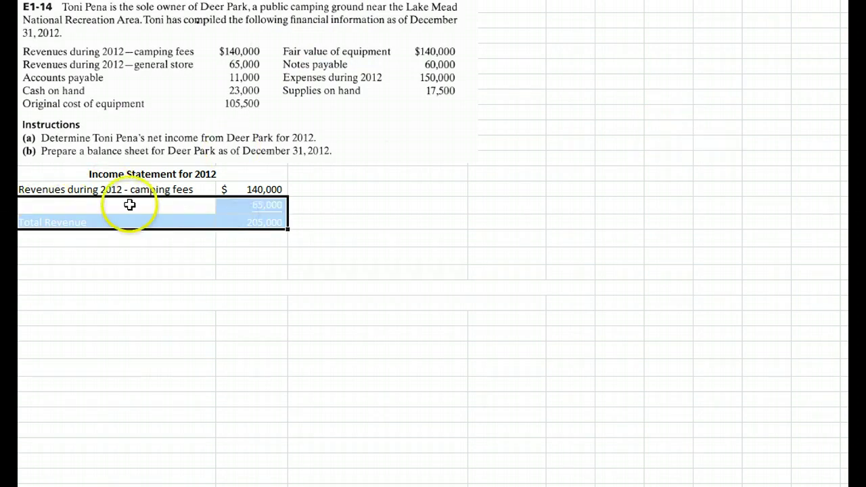
{"action": "left_click_drag", "start_coordinate": [119, 206], "coordinate": [252, 208]}
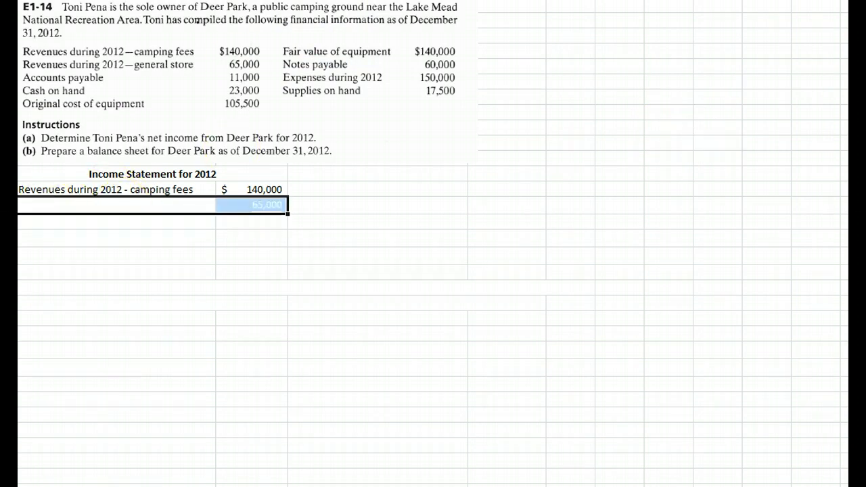
{"action": "left_click", "coordinate": [261, 1]}
{"action": "left_click", "coordinate": [266, 1]}
{"action": "left_click", "coordinate": [588, 153]}
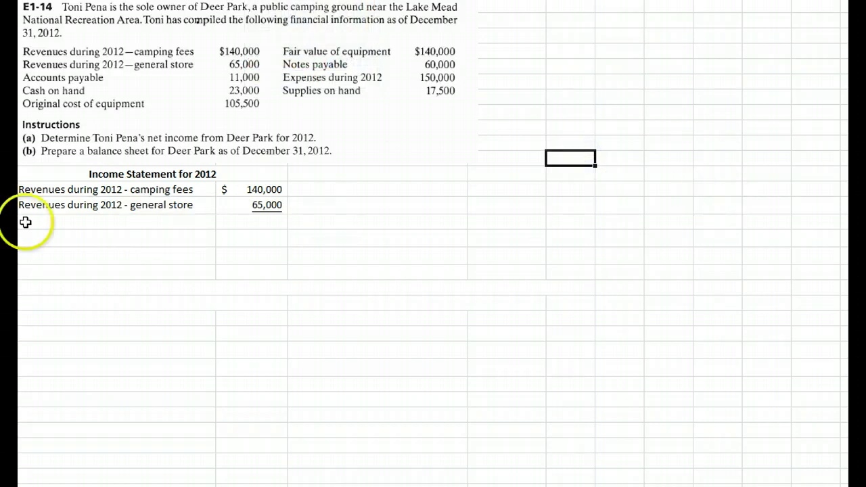
Step: Set the hidden Total Revenue row's font color to black and go through the two revenue amounts and their total
{"action": "left_click_drag", "start_coordinate": [27, 224], "coordinate": [227, 225]}
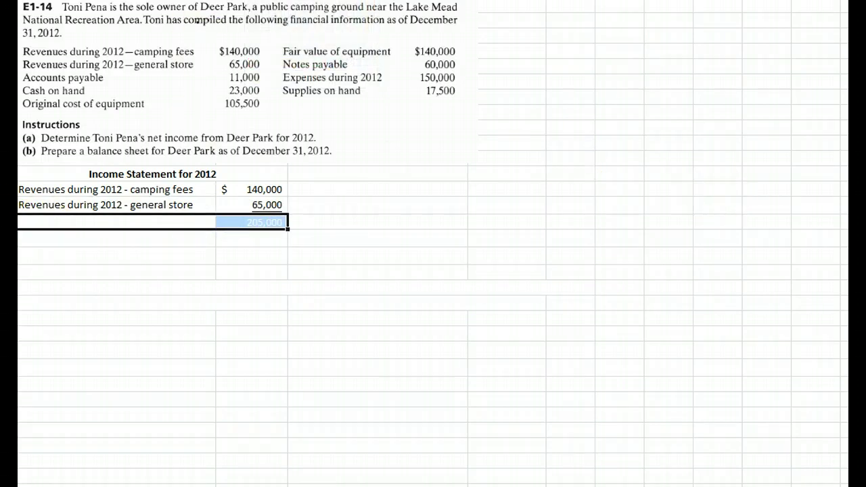
{"action": "left_click", "coordinate": [265, 1]}
{"action": "left_click", "coordinate": [265, 1]}
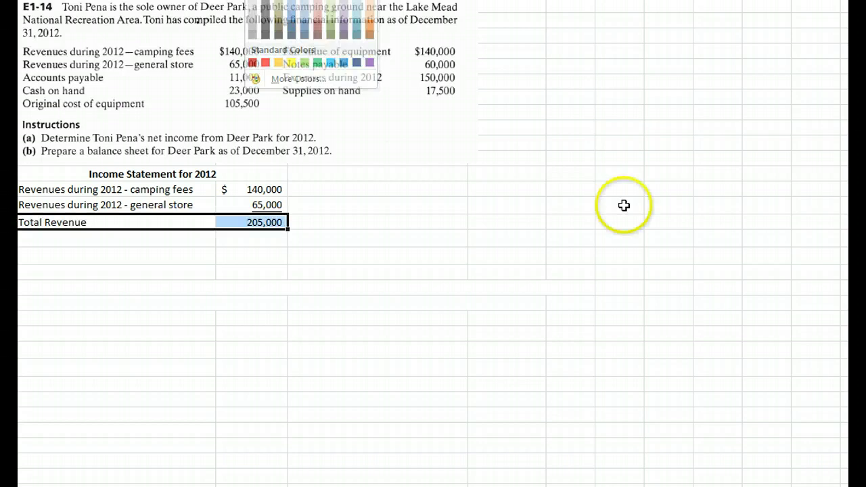
{"action": "left_click", "coordinate": [273, 192]}
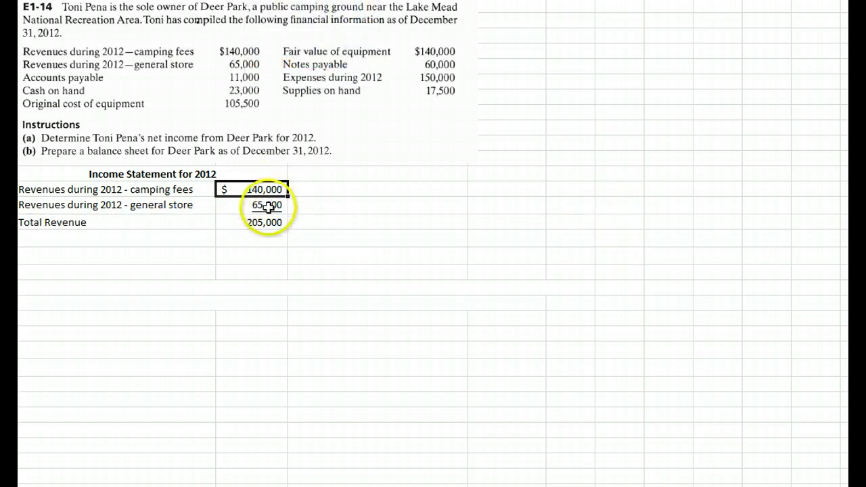
{"action": "left_click", "coordinate": [268, 207]}
{"action": "left_click", "coordinate": [272, 213]}
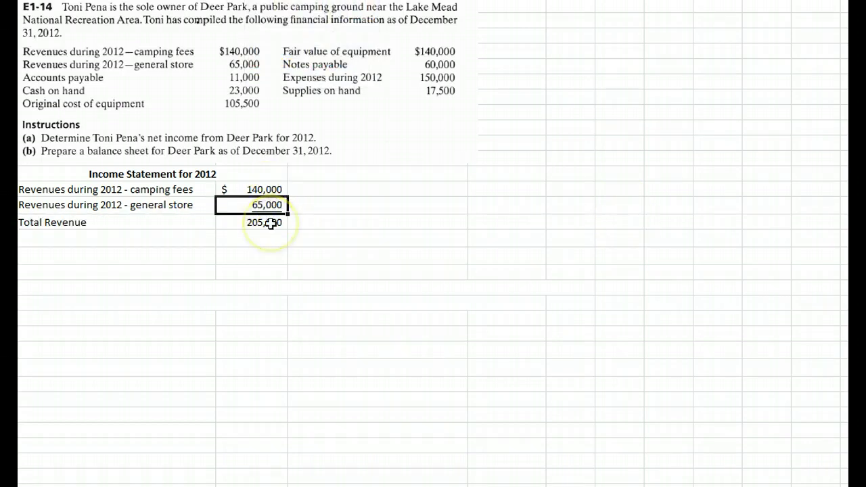
{"action": "left_click", "coordinate": [270, 223]}
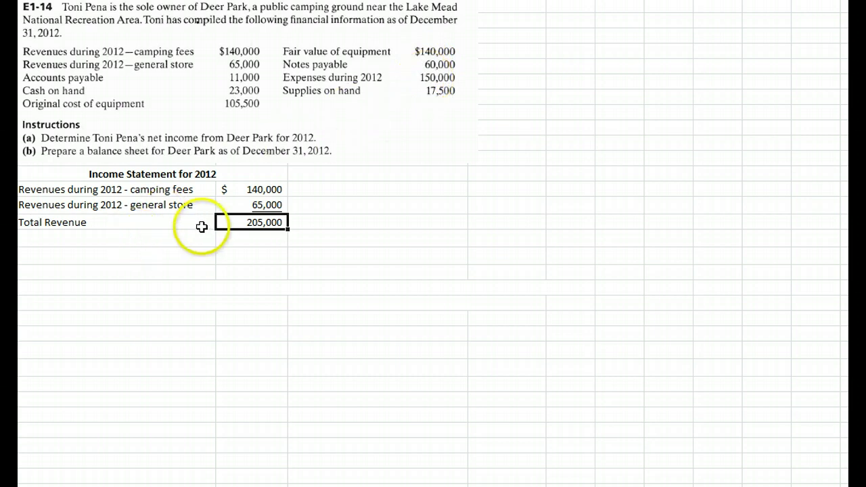
Step: Set the font color of the hidden Expenses during 2012 and Net Income rows to black
{"action": "left_click_drag", "start_coordinate": [58, 238], "coordinate": [245, 233]}
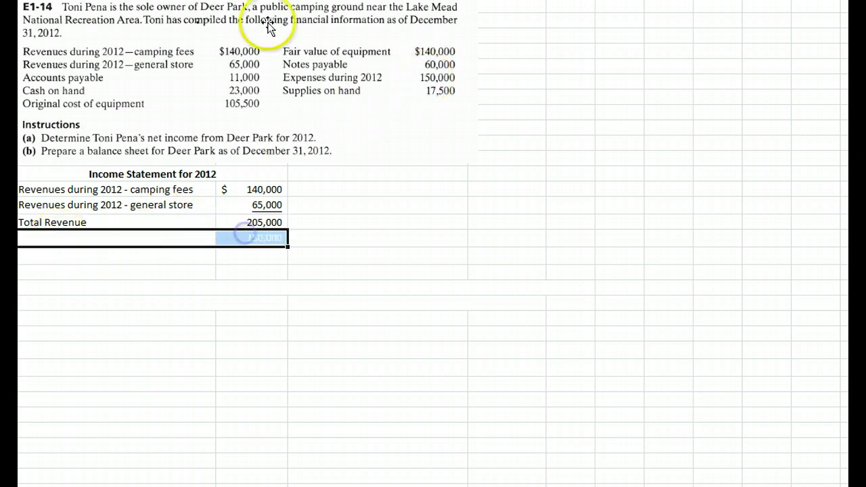
{"action": "left_click", "coordinate": [264, 1]}
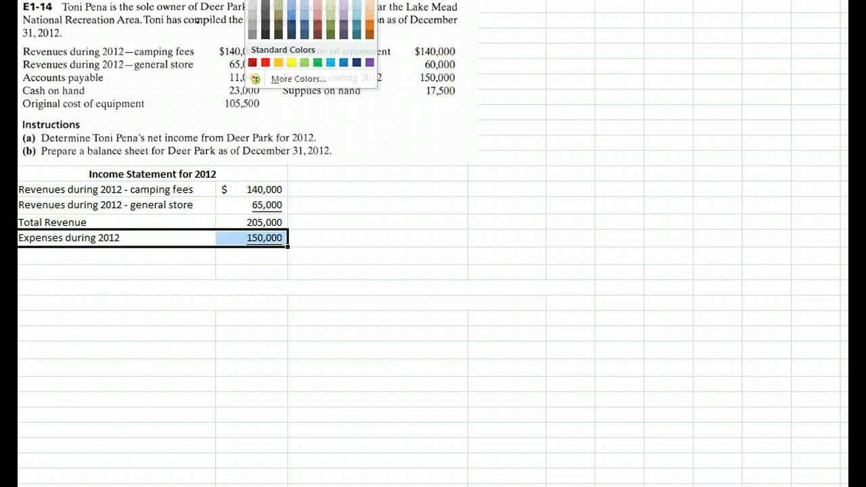
{"action": "left_click", "coordinate": [258, 1]}
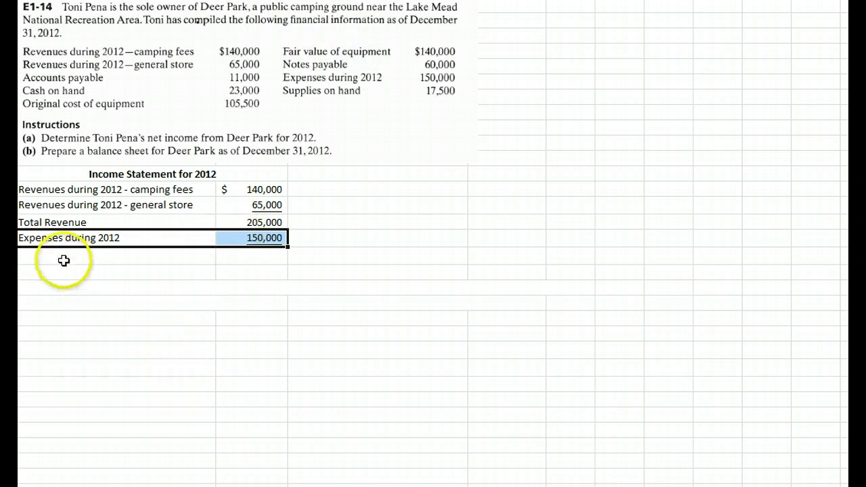
{"action": "left_click_drag", "start_coordinate": [64, 262], "coordinate": [246, 255]}
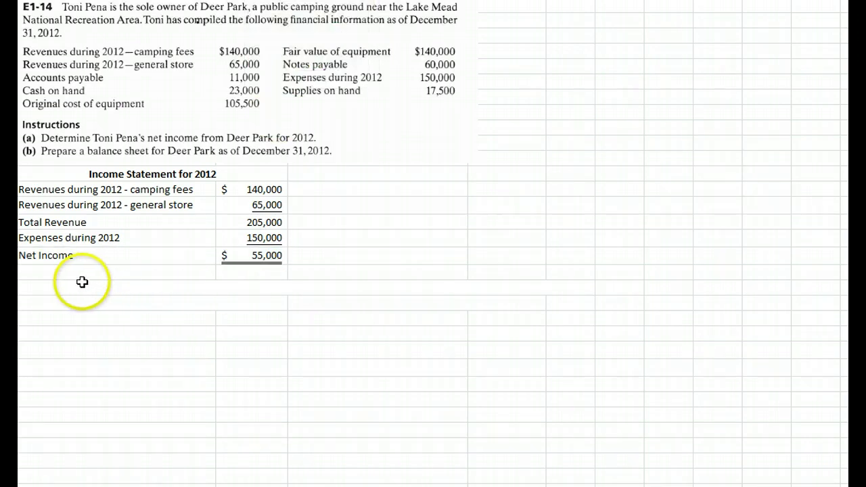
Step: Set the font color of the hidden "Balance Sheet as of December 31, 2012" title and the Assets heading to black
{"action": "left_click_drag", "start_coordinate": [83, 285], "coordinate": [356, 289]}
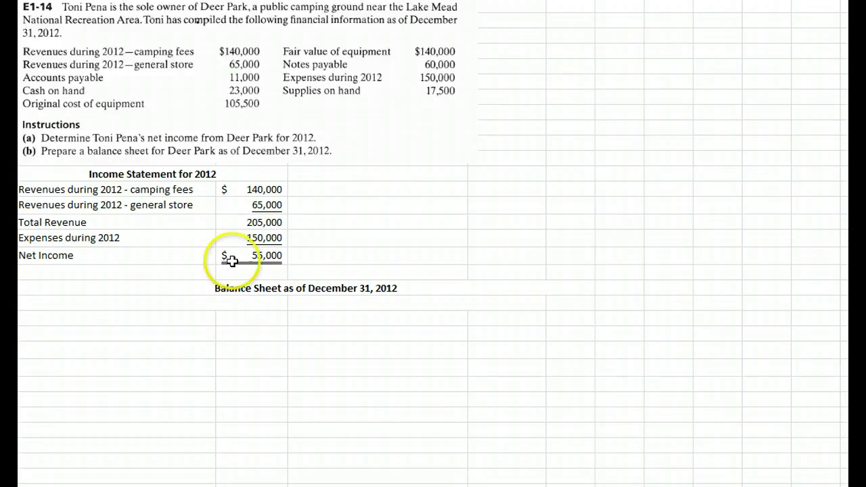
{"action": "left_click_drag", "start_coordinate": [79, 308], "coordinate": [241, 301]}
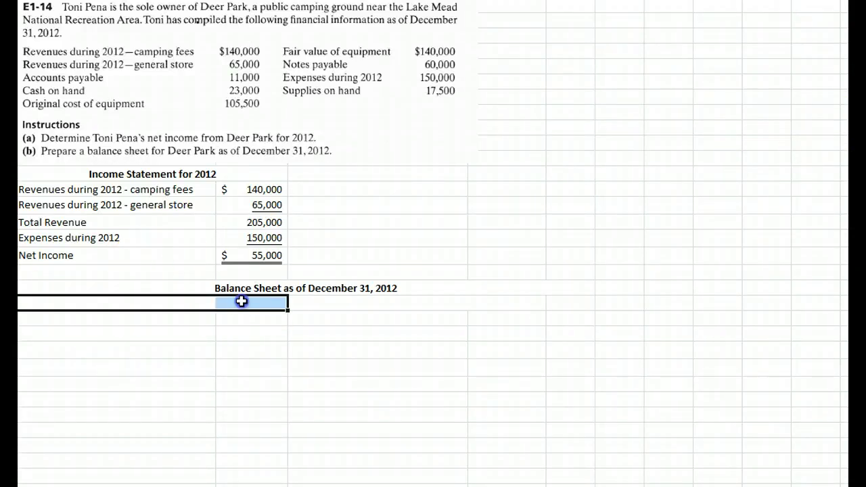
{"action": "left_click", "coordinate": [263, 1]}
{"action": "left_click", "coordinate": [265, 1]}
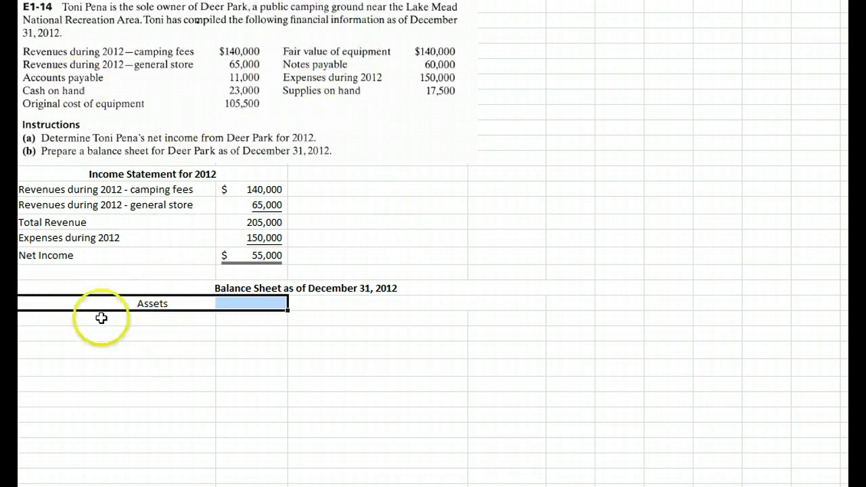
Step: Set the font color of the hidden Cash and Supplies on hand rows under Assets to black
{"action": "left_click_drag", "start_coordinate": [101, 317], "coordinate": [241, 316]}
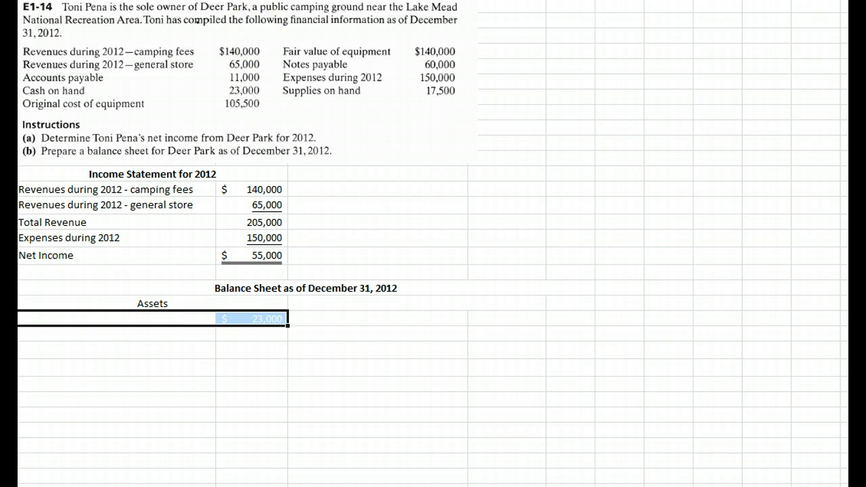
{"action": "key", "text": "alt+h"}
{"action": "key", "text": "h"}
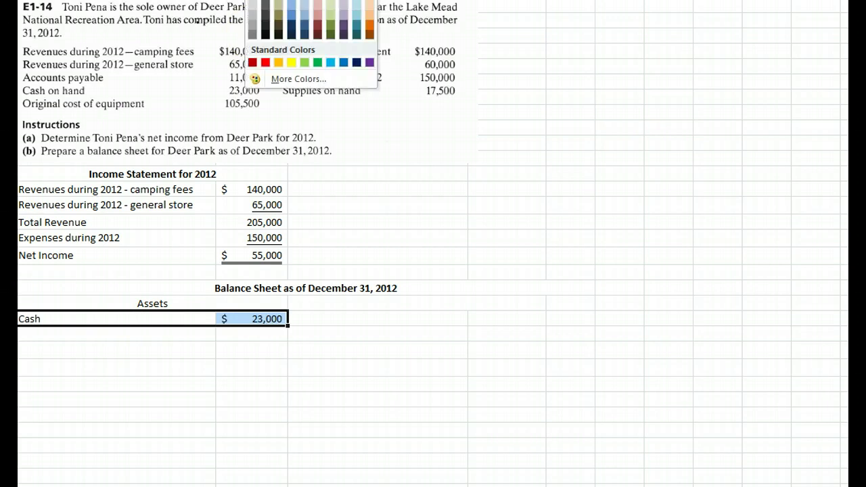
{"action": "left_click", "coordinate": [534, 214]}
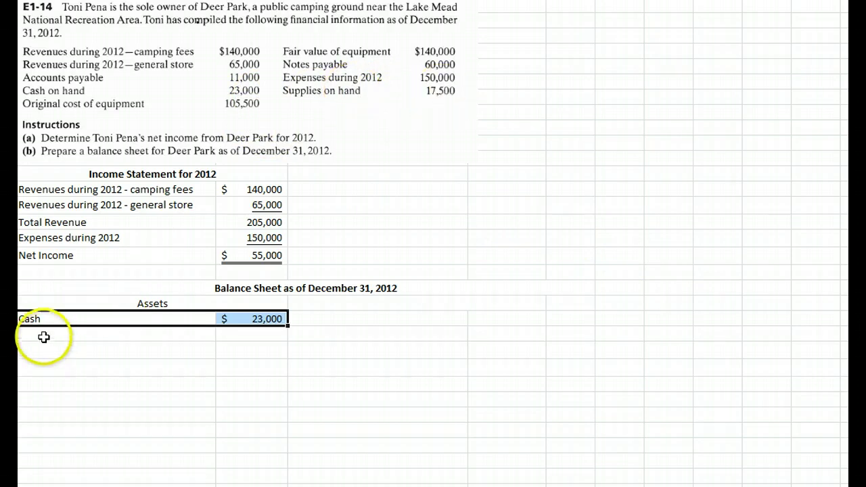
{"action": "left_click_drag", "start_coordinate": [43, 338], "coordinate": [233, 339]}
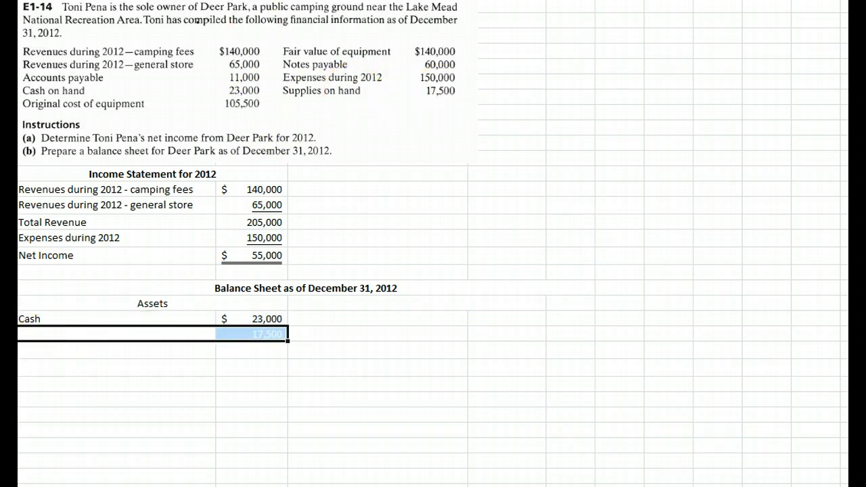
{"action": "left_click", "coordinate": [310, 8]}
{"action": "left_click", "coordinate": [643, 193]}
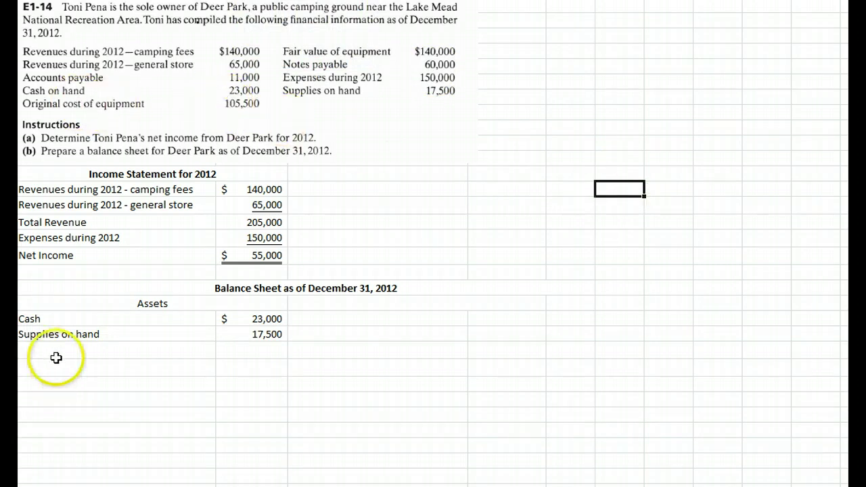
Step: Set the font color of the hidden Equipment and Total Assets rows of the balance sheet to black
{"action": "left_click_drag", "start_coordinate": [117, 347], "coordinate": [229, 348]}
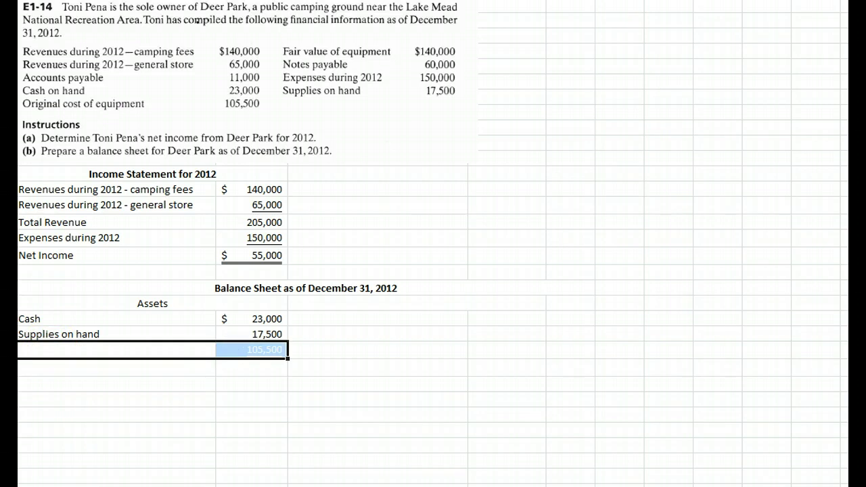
{"action": "left_click", "coordinate": [263, 2]}
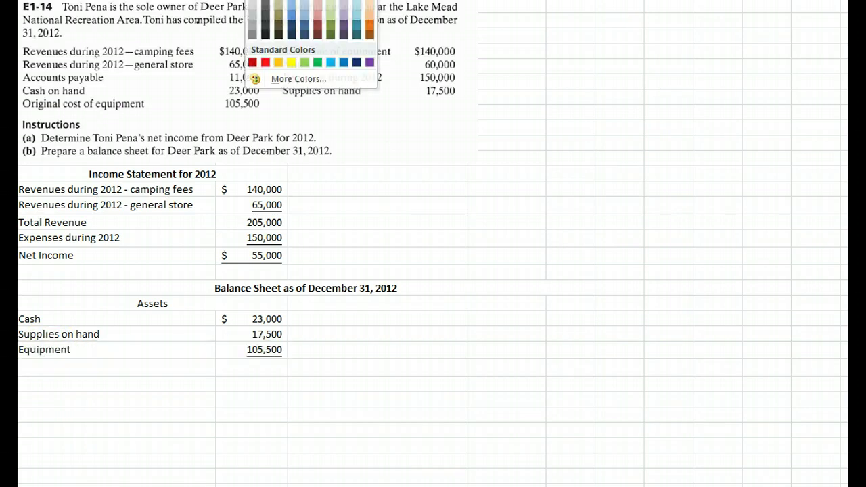
{"action": "left_click", "coordinate": [264, 6]}
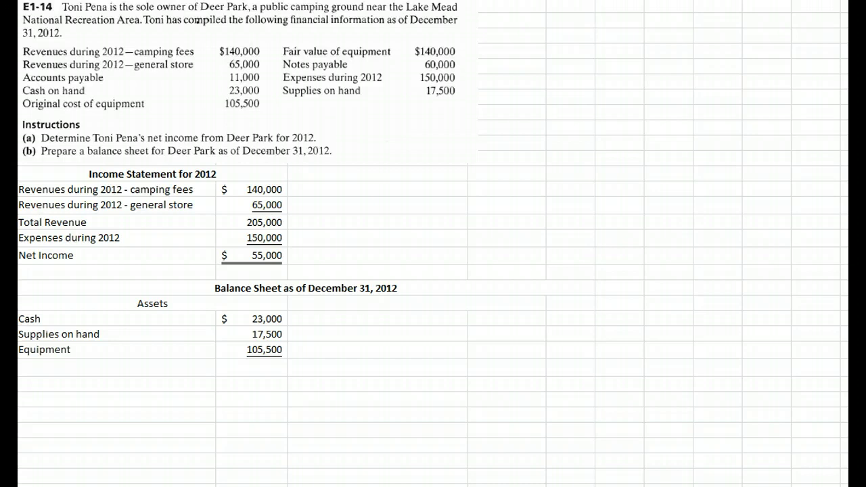
{"action": "left_click_drag", "start_coordinate": [31, 368], "coordinate": [241, 370]}
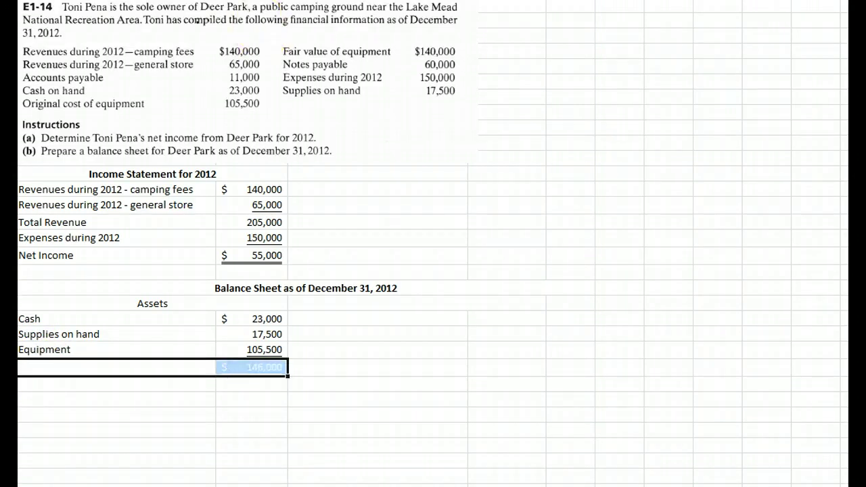
{"action": "left_click", "coordinate": [263, 2]}
{"action": "key", "text": "Escape"}
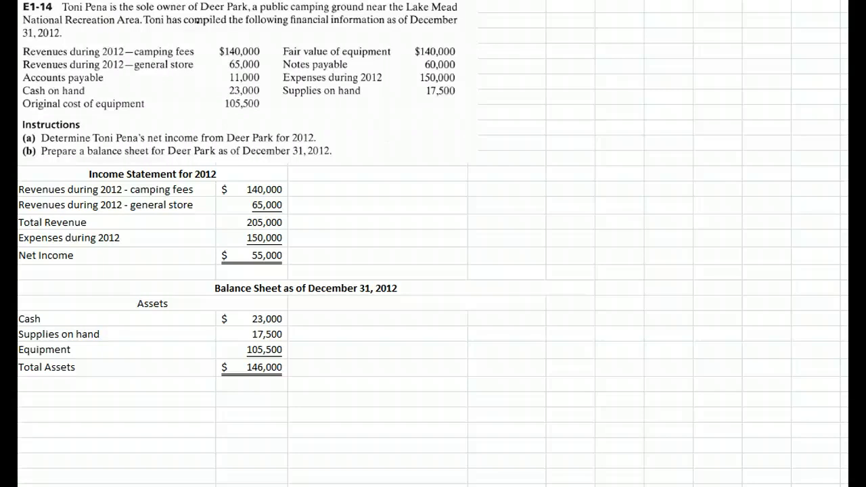
Step: Set the font color of the hidden "Liabilities & Owners' Equity" heading beside Assets to black
{"action": "left_click_drag", "start_coordinate": [346, 303], "coordinate": [517, 304]}
{"action": "left_click", "coordinate": [276, 2]}
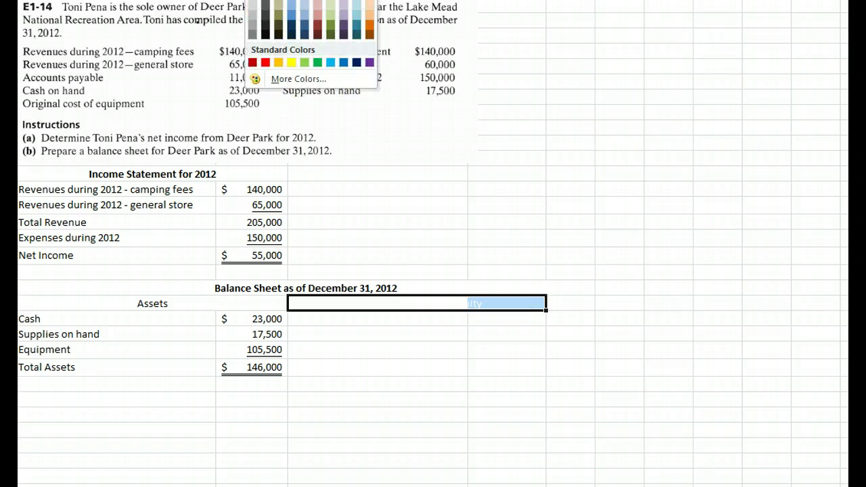
{"action": "left_click", "coordinate": [266, 3]}
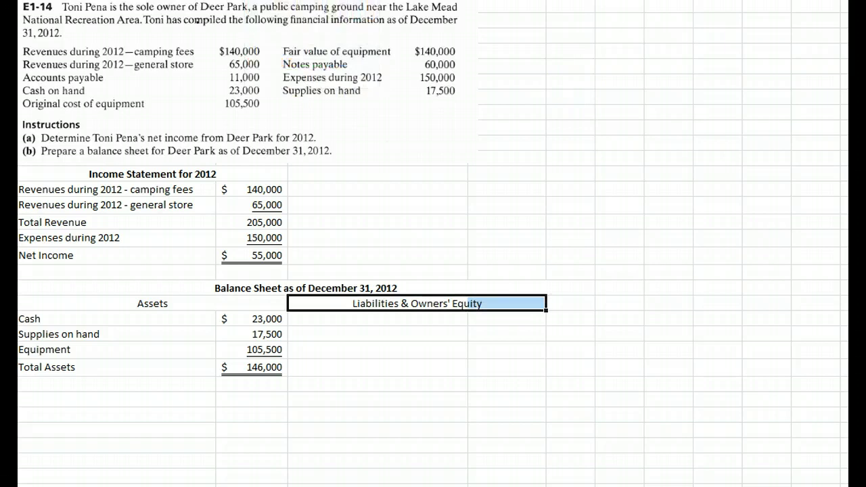
{"action": "left_click", "coordinate": [150, 303]}
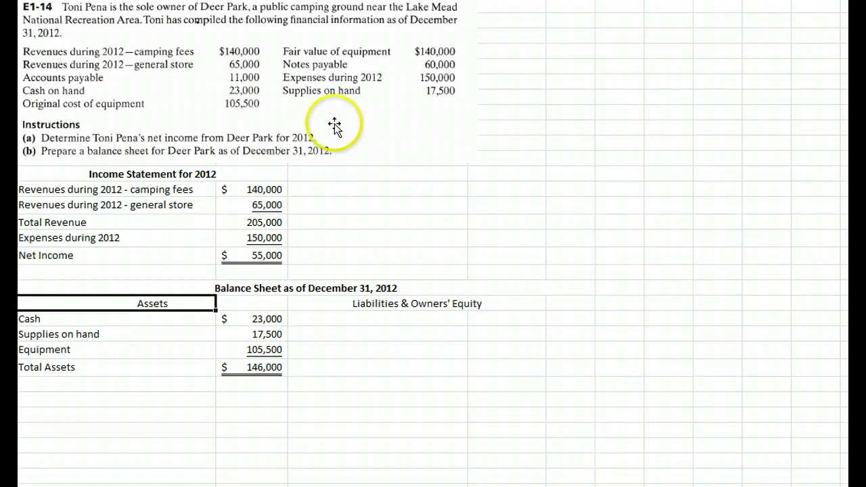
Step: Set the font color of the hidden Accounts Payable and Notes Payable rows under Liabilities & Owners' Equity to black
{"action": "left_click_drag", "start_coordinate": [313, 318], "coordinate": [499, 317]}
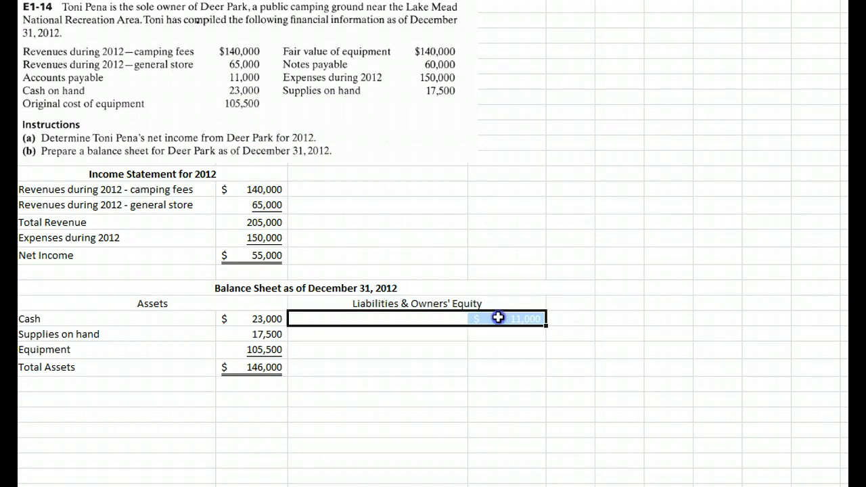
{"action": "left_click", "coordinate": [270, 1]}
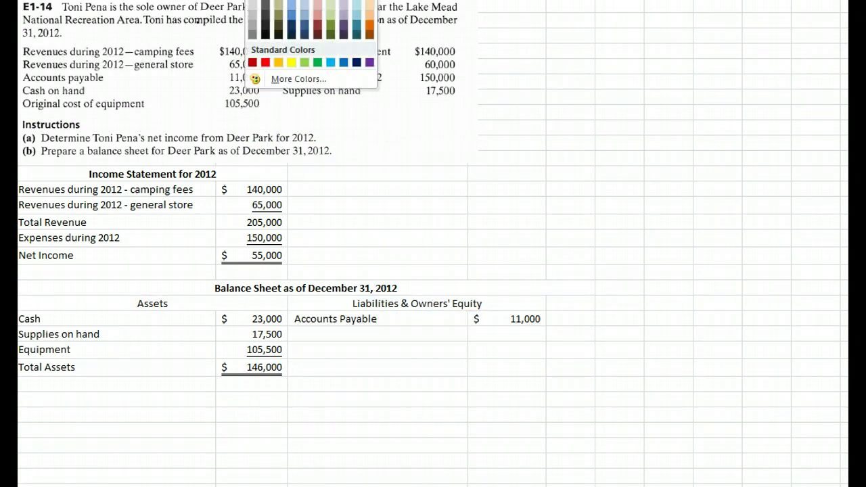
{"action": "left_click", "coordinate": [264, 2]}
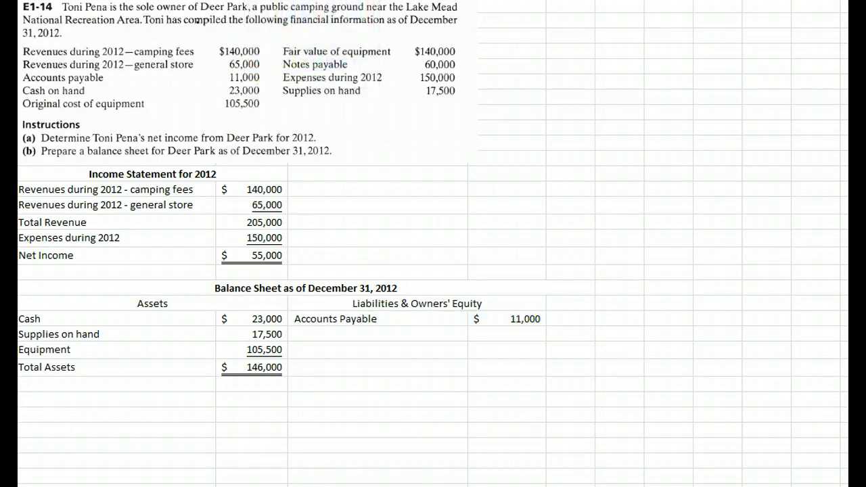
{"action": "left_click_drag", "start_coordinate": [333, 334], "coordinate": [500, 337]}
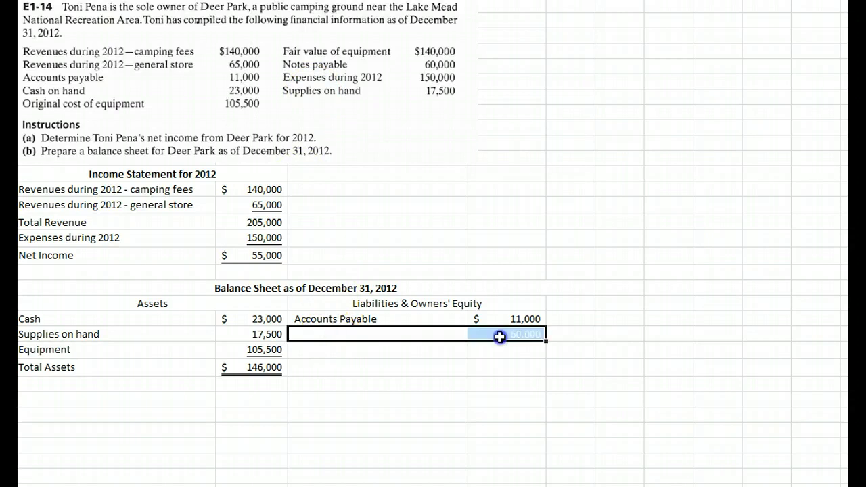
{"action": "left_click", "coordinate": [269, 2]}
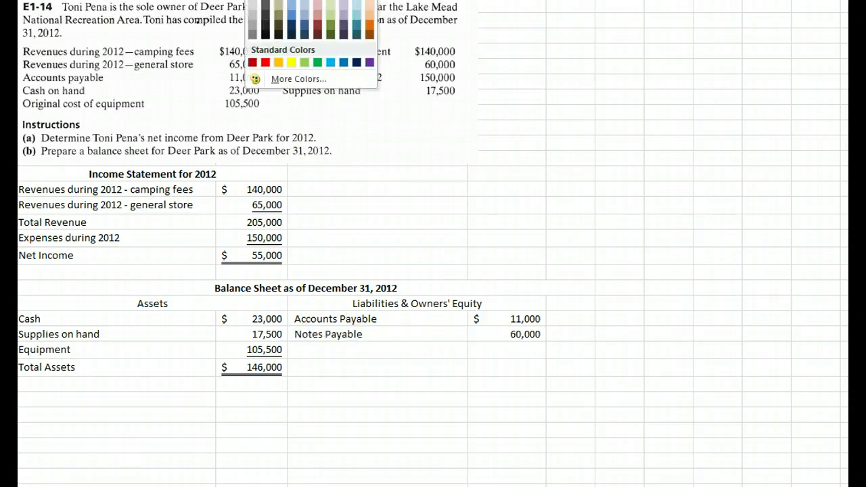
{"action": "left_click", "coordinate": [264, 2]}
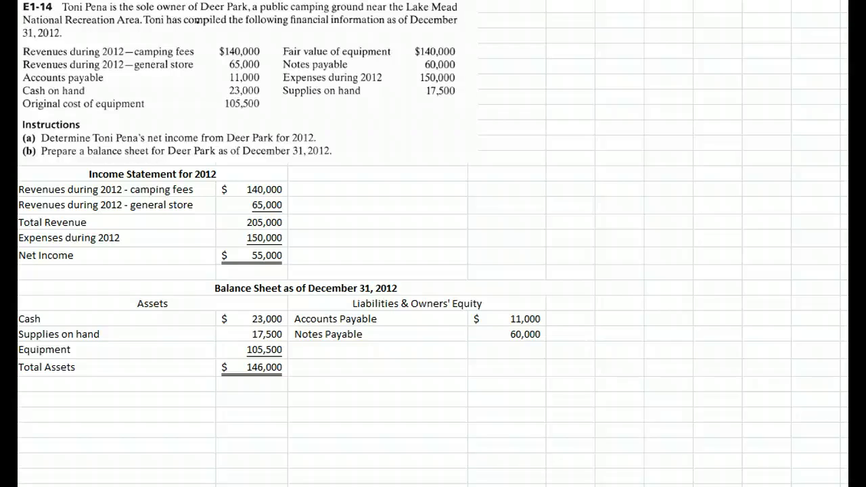
Step: Set the font color of the hidden Total Liabilities & Owners' Equity and Owner's Capital rows of the balance sheet to black
{"action": "left_click_drag", "start_coordinate": [325, 368], "coordinate": [514, 367]}
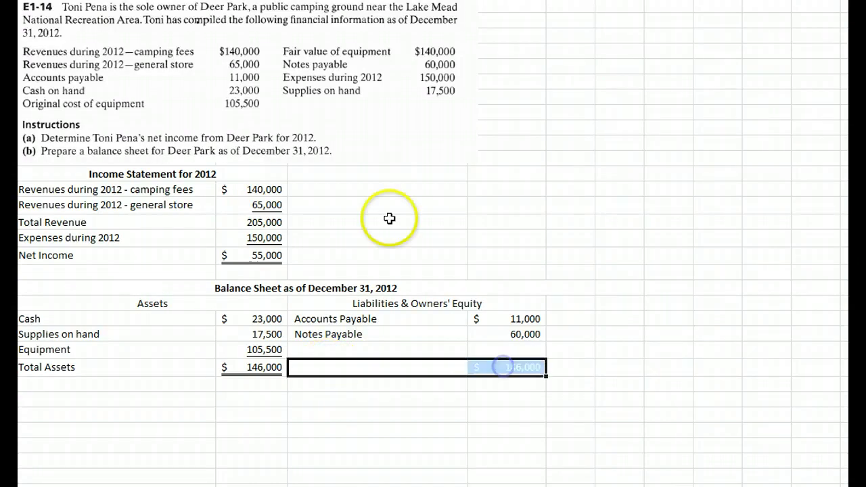
{"action": "left_click", "coordinate": [262, 1]}
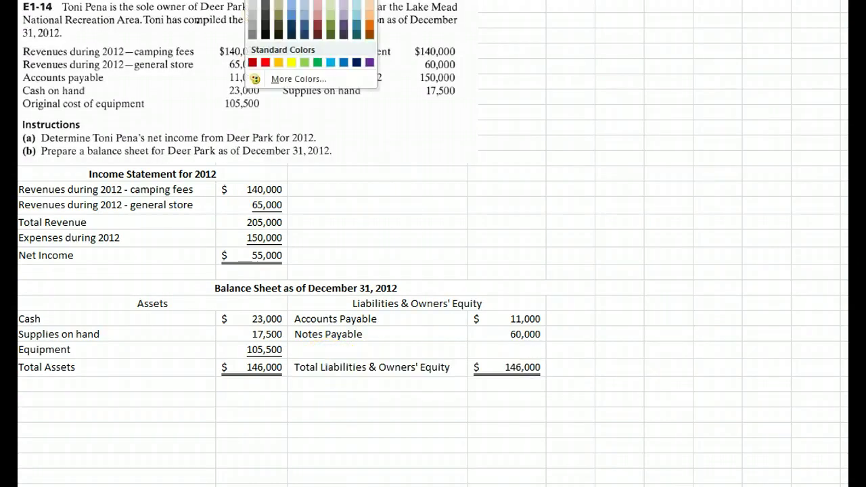
{"action": "key", "text": "Escape"}
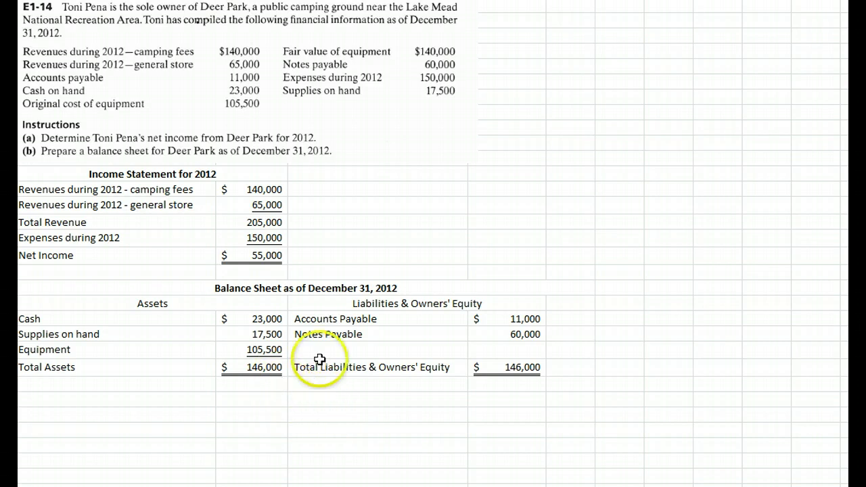
{"action": "left_click_drag", "start_coordinate": [320, 351], "coordinate": [524, 345]}
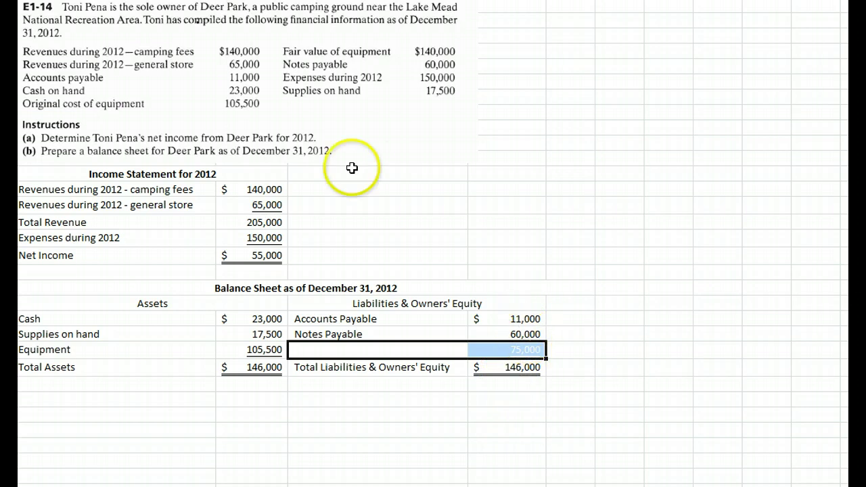
{"action": "left_click", "coordinate": [276, 2]}
{"action": "left_click", "coordinate": [266, 2]}
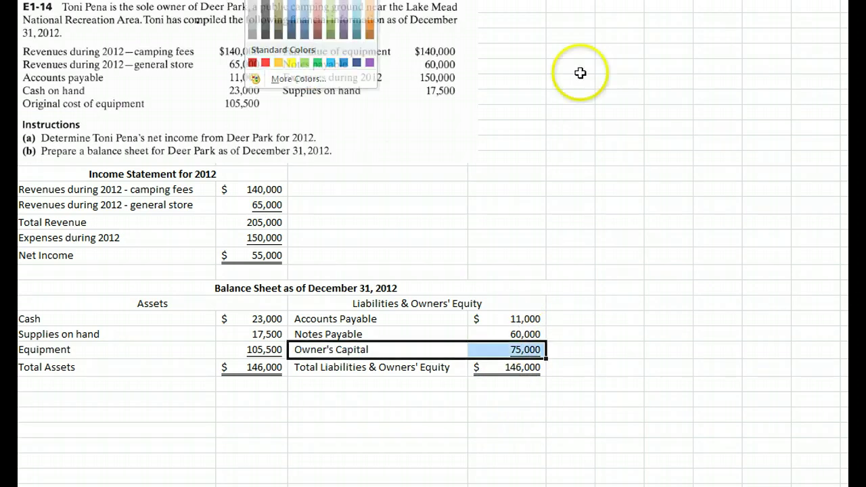
{"action": "left_click", "coordinate": [580, 74]}
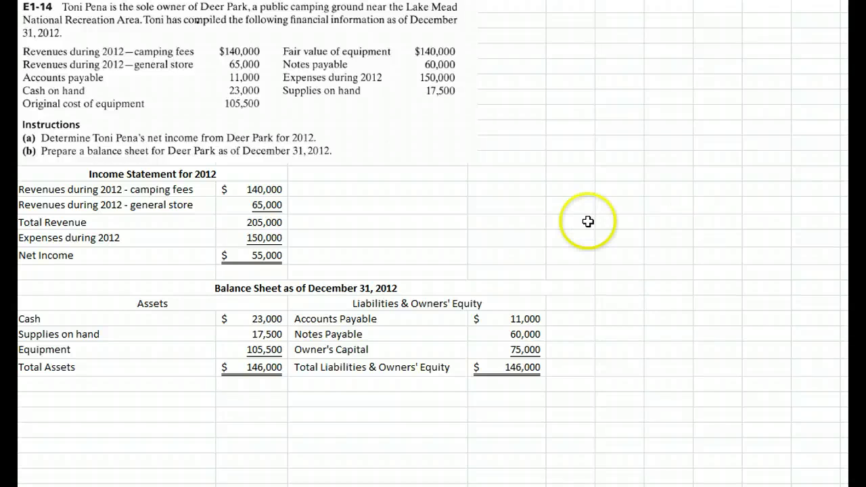
{"action": "left_click", "coordinate": [232, 189]}
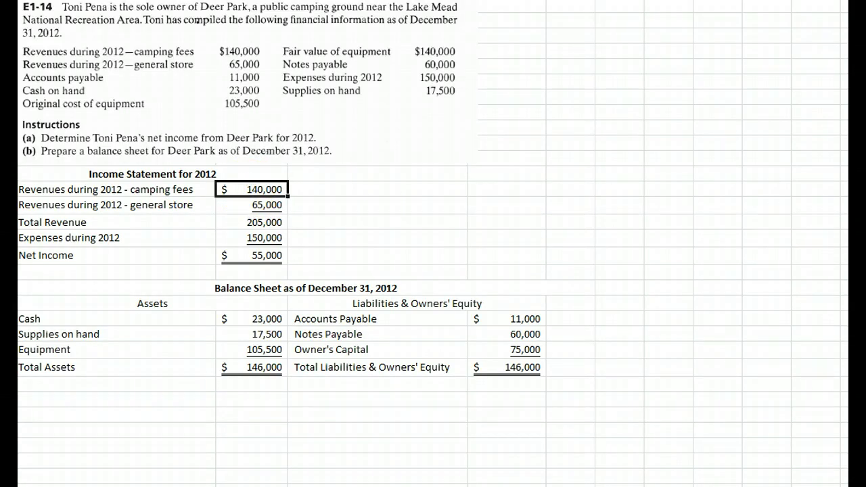
{"action": "left_click", "coordinate": [252, 254]}
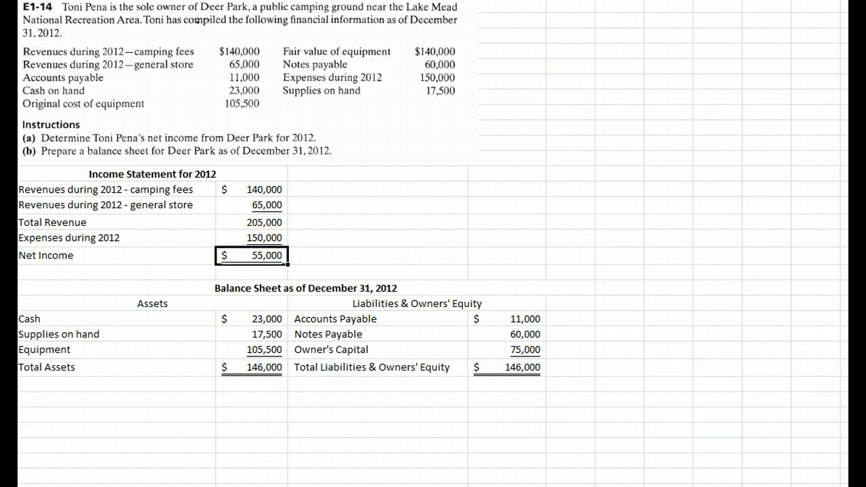
{"action": "left_click", "coordinate": [238, 319]}
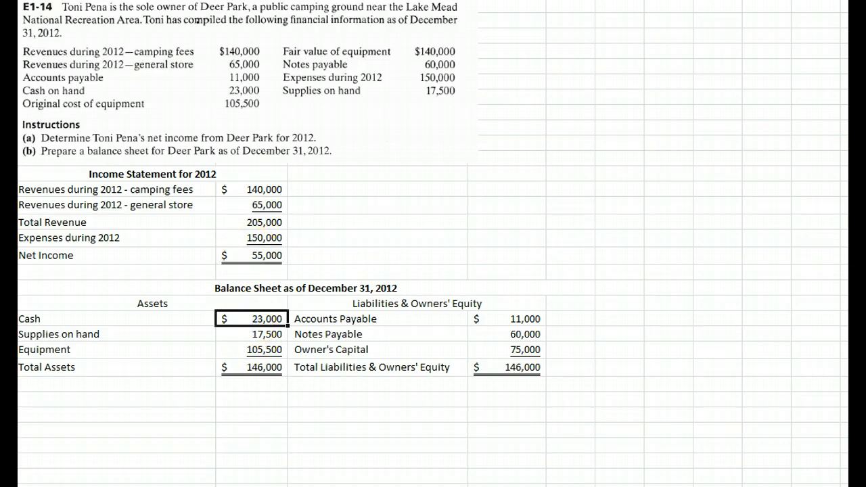
{"action": "left_click", "coordinate": [270, 367]}
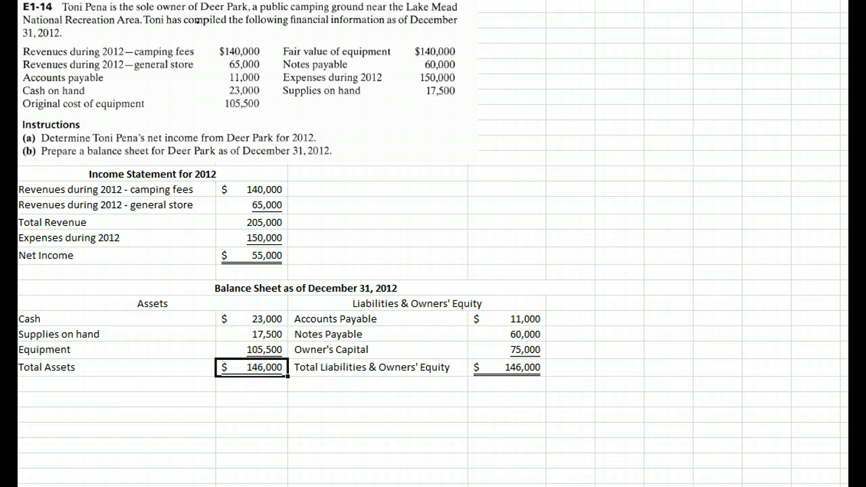